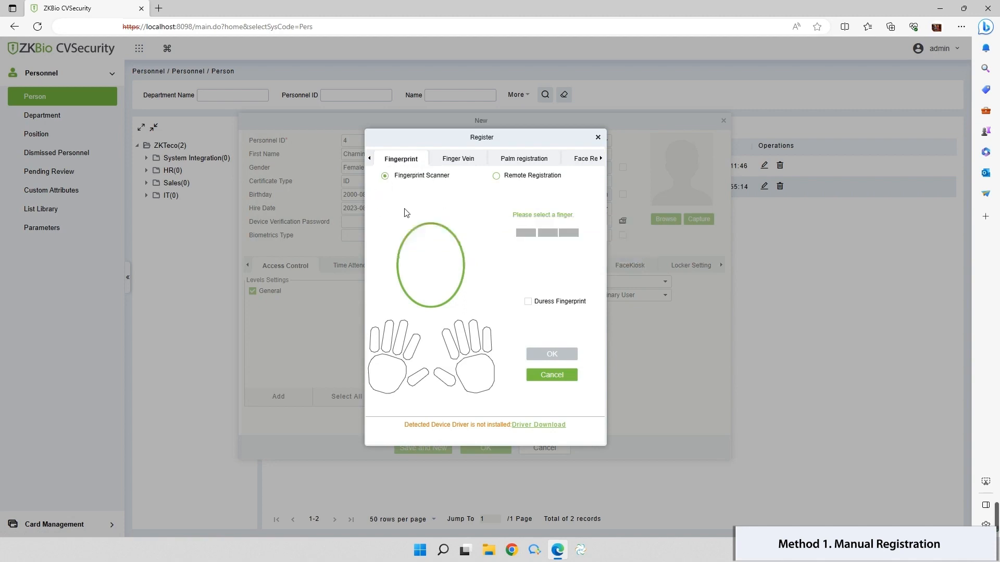
# Step: Download the missing device driver and install the BioPlatform ISSOnline Service with the default setup
pyautogui.click(527, 425)
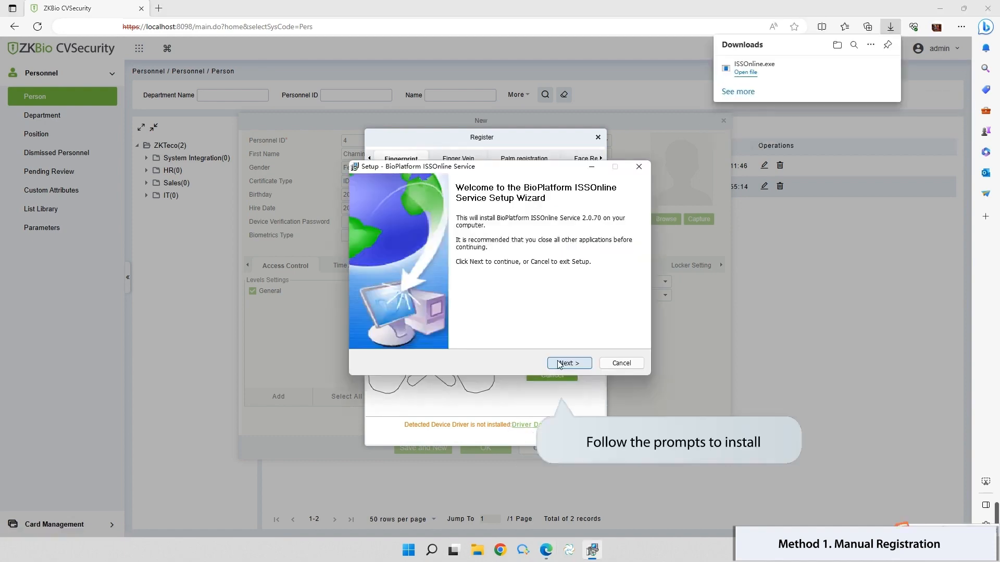
pyautogui.click(558, 363)
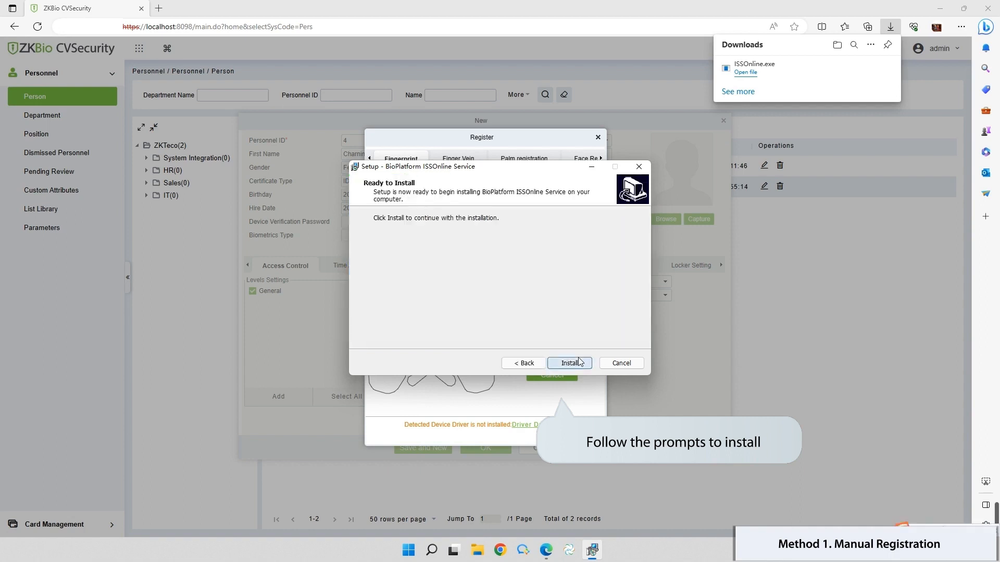
pyautogui.press('Return')
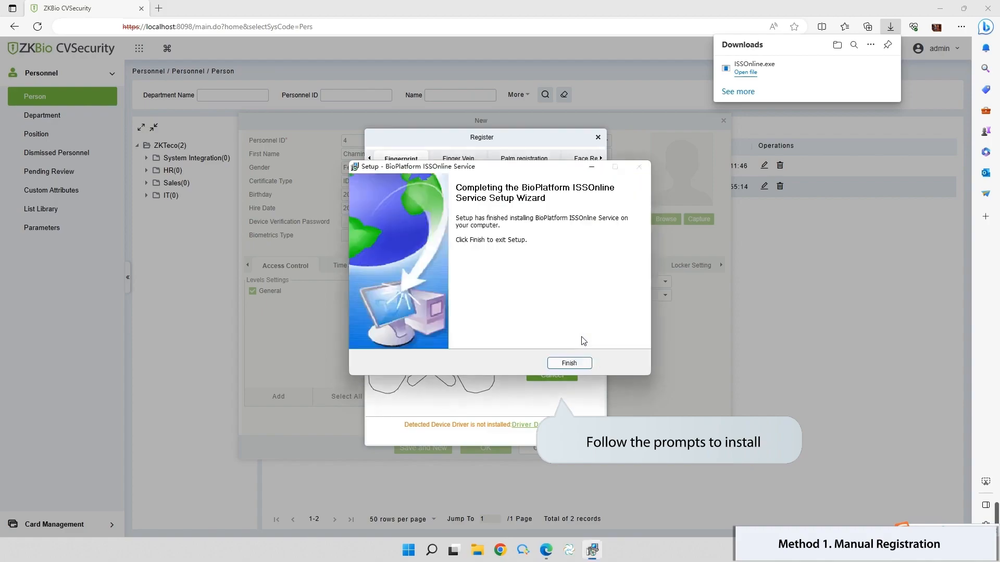
pyautogui.click(561, 364)
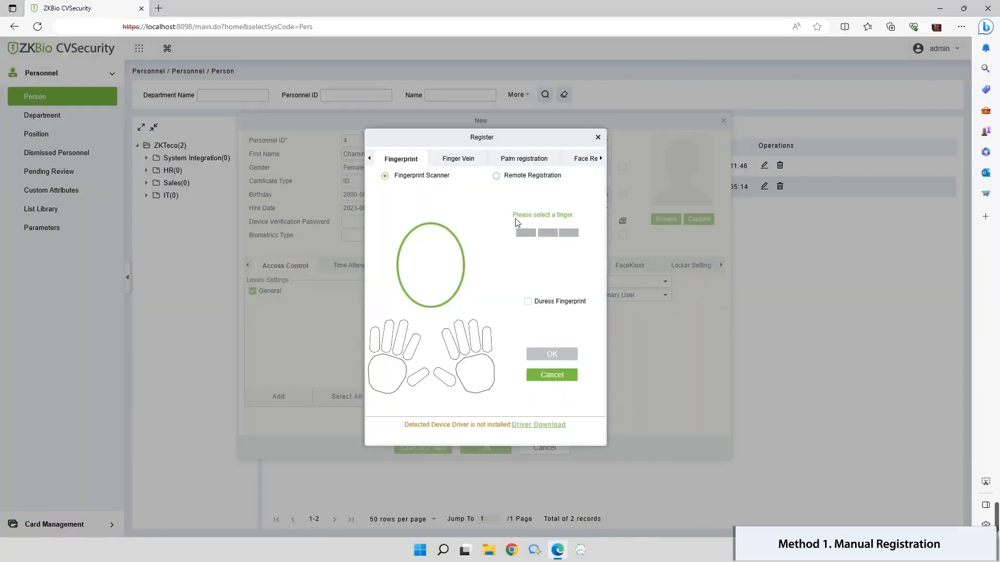
# Step: Register the thumb and index fingerprints of the left hand, and confirm the person's palm registration
pyautogui.click(417, 379)
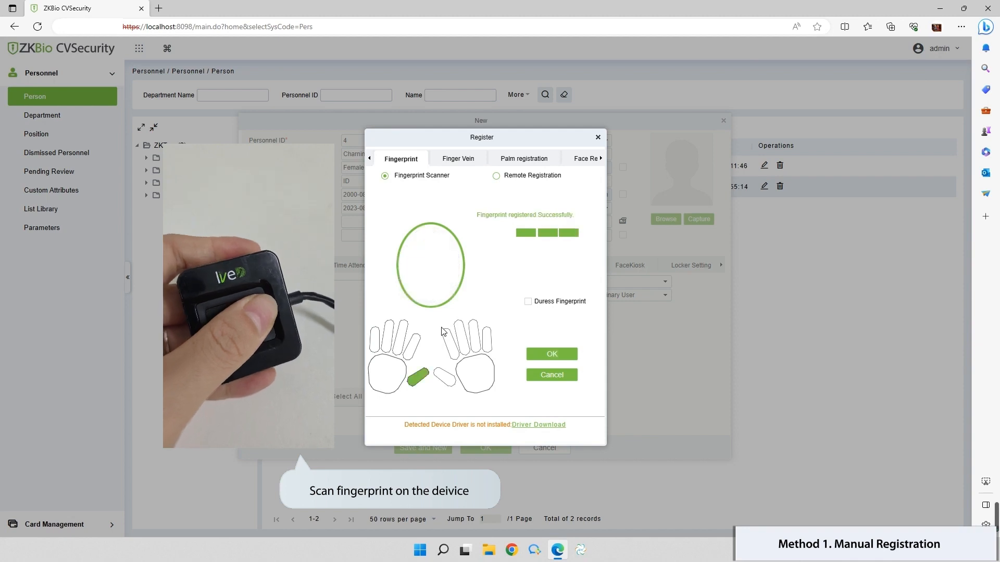
pyautogui.click(412, 344)
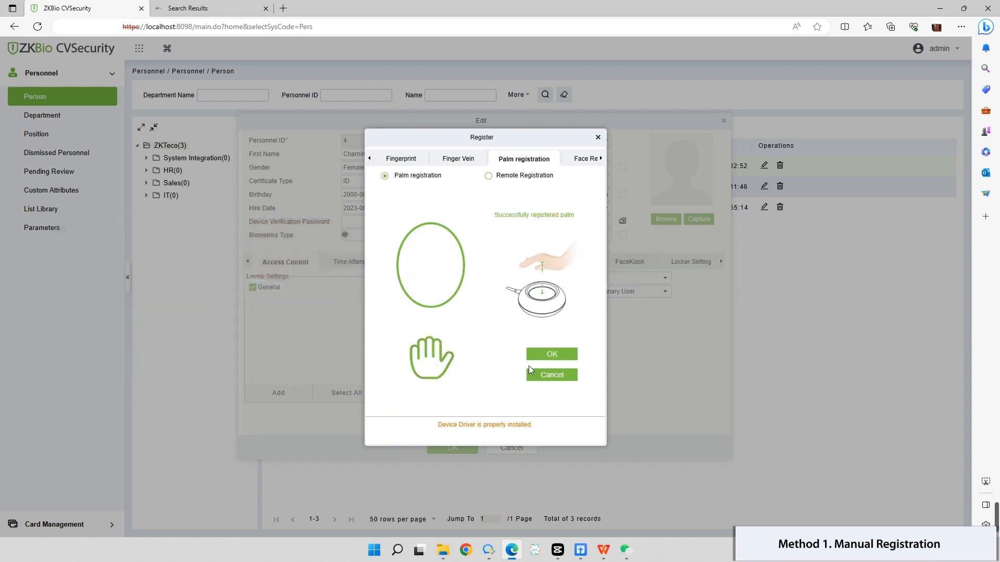
pyautogui.click(550, 356)
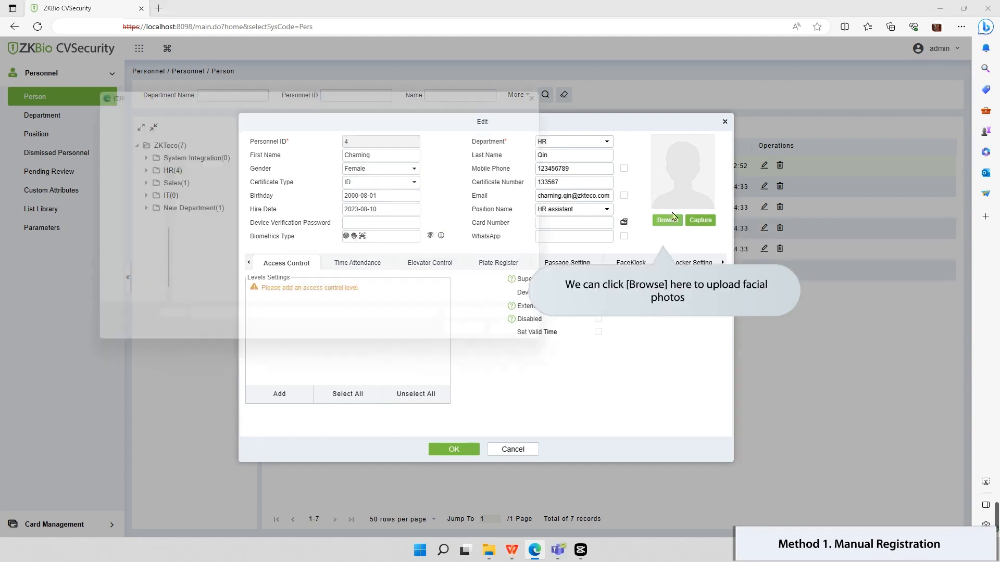
# Step: Upload the person's facial photo from the desktop, generate a comparison photo from the avatar, and save the record
pyautogui.click(667, 220)
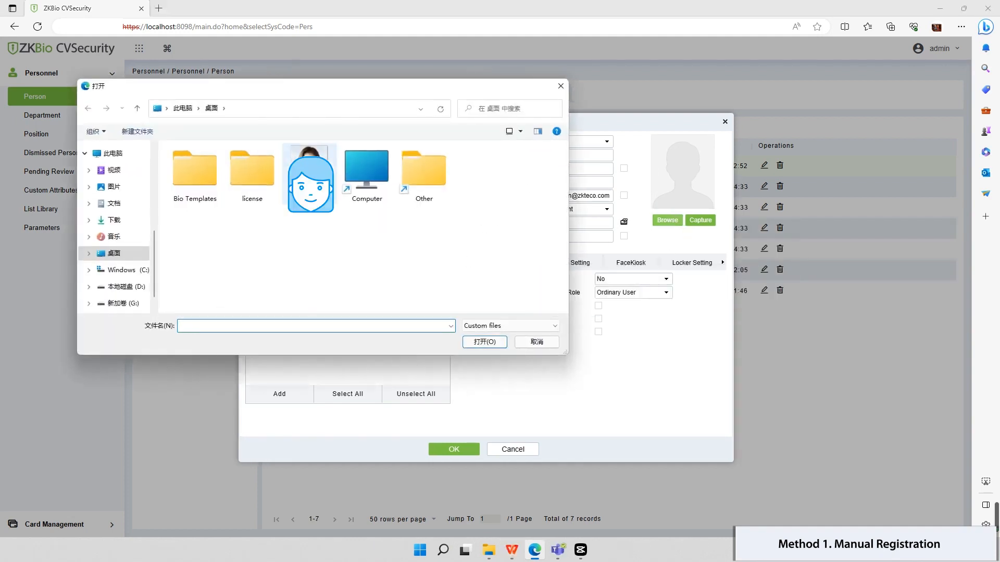
pyautogui.click(311, 178)
pyautogui.click(484, 341)
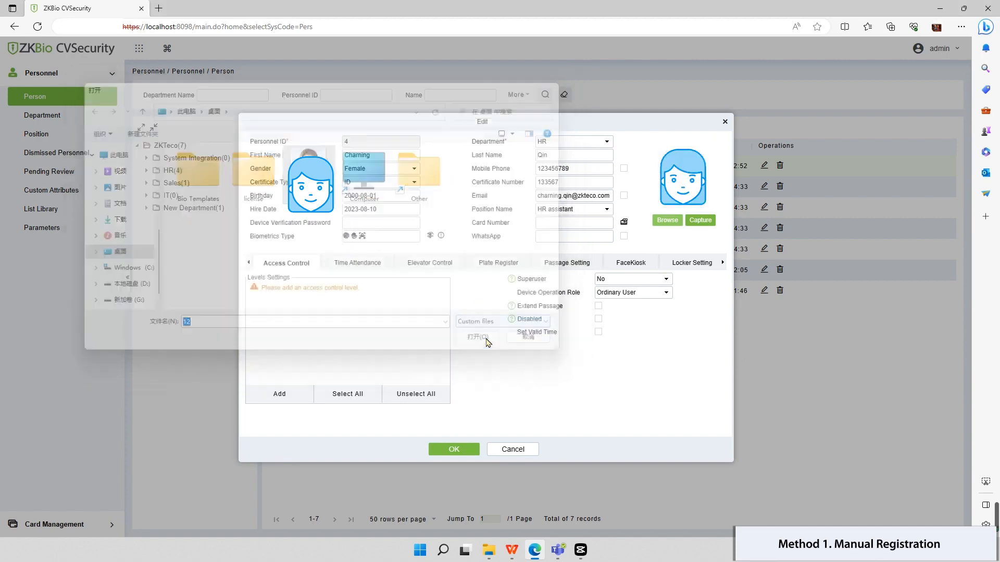
pyautogui.click(454, 449)
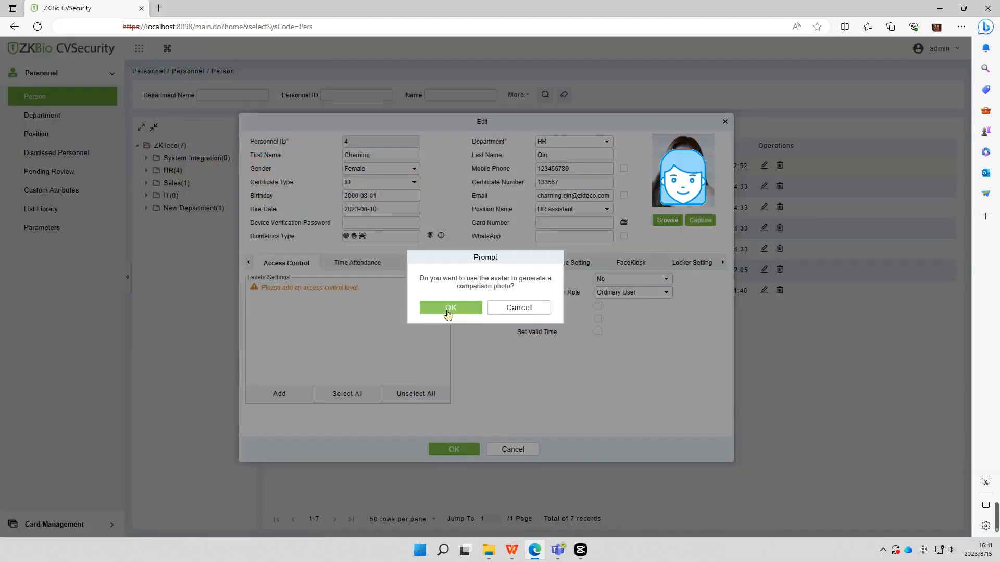
pyautogui.click(448, 312)
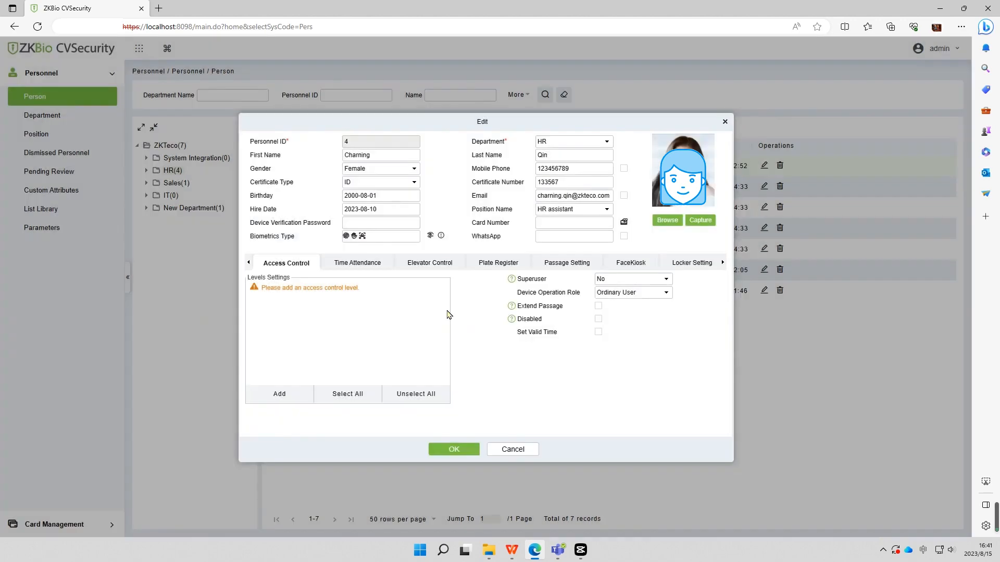
pyautogui.click(453, 450)
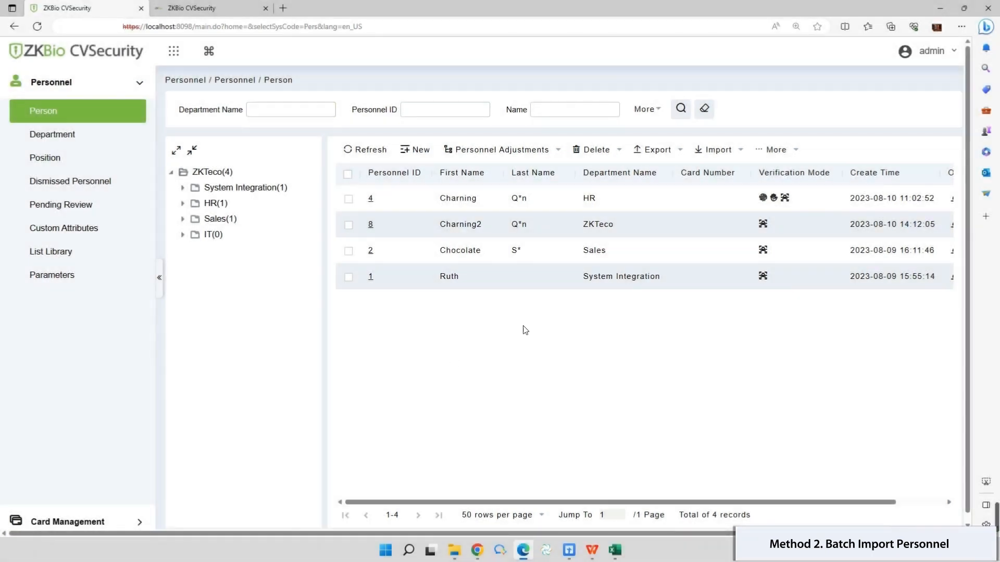
# Step: Download the Excel personnel import template with only Gender, Email, Certificate Type, Certificate Number, Position Number and Position Name as optional fields
pyautogui.click(735, 152)
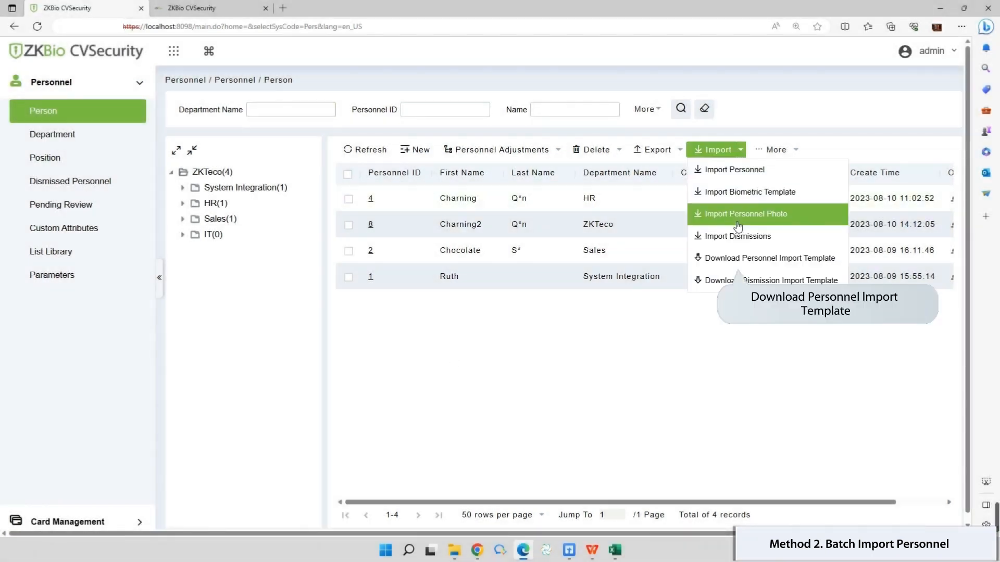
pyautogui.click(732, 257)
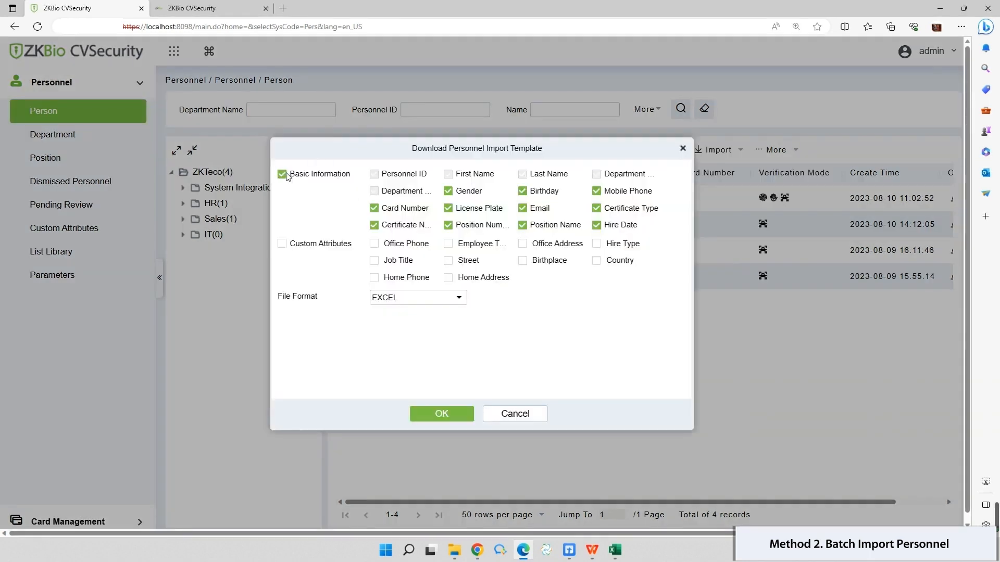
pyautogui.click(282, 174)
pyautogui.click(448, 192)
pyautogui.click(522, 208)
pyautogui.click(595, 208)
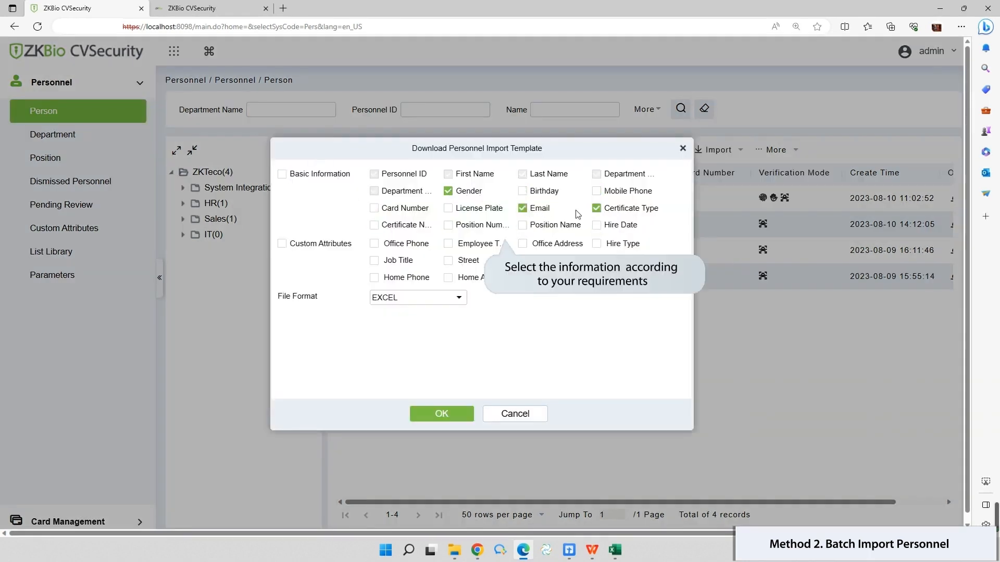
pyautogui.click(374, 225)
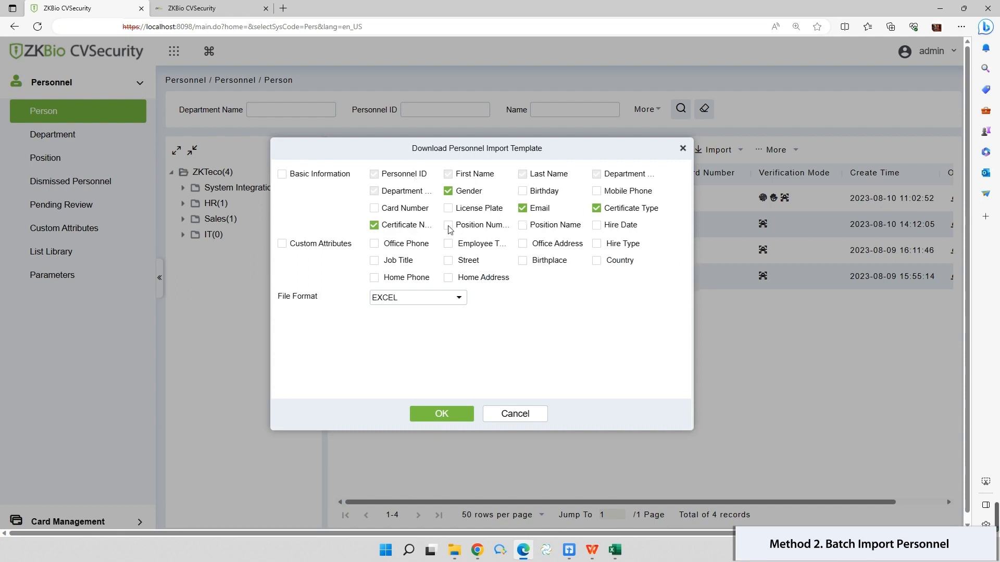
pyautogui.click(447, 225)
pyautogui.click(522, 225)
pyautogui.click(453, 413)
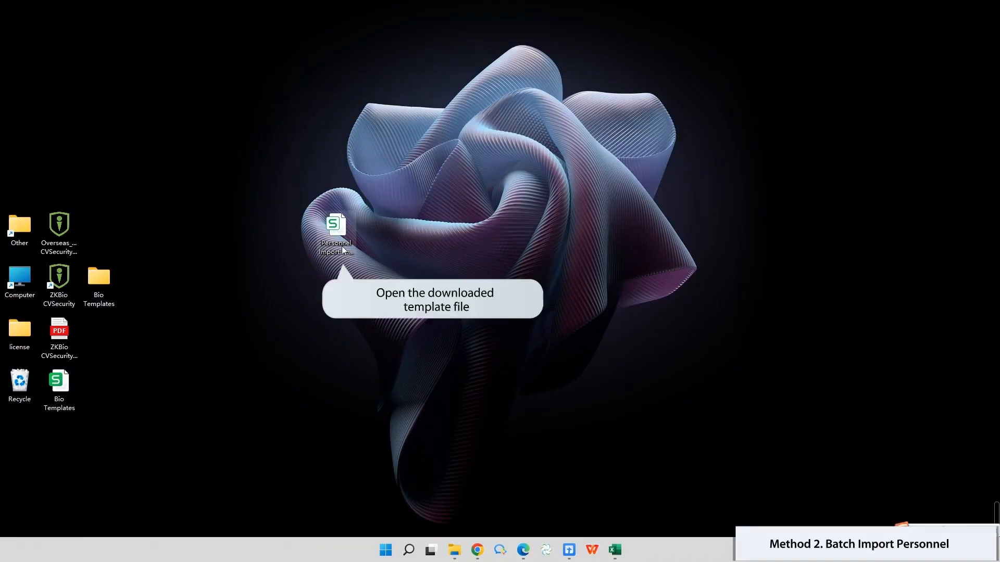
# Step: Open the downloaded Personnel Import Template in Excel and fit the widths of the columns with cut-off headers
pyautogui.click(343, 248)
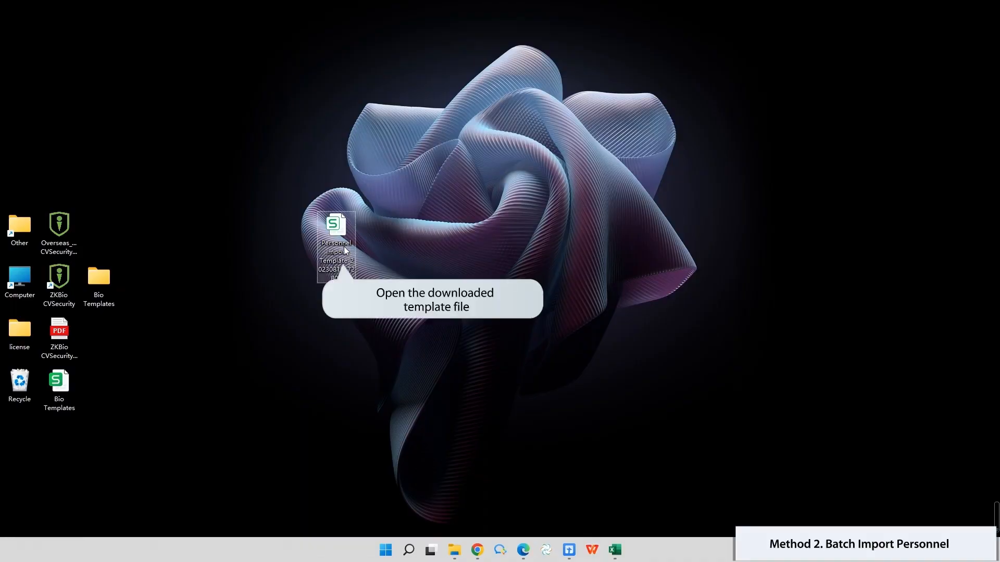
pyautogui.doubleClick(345, 250)
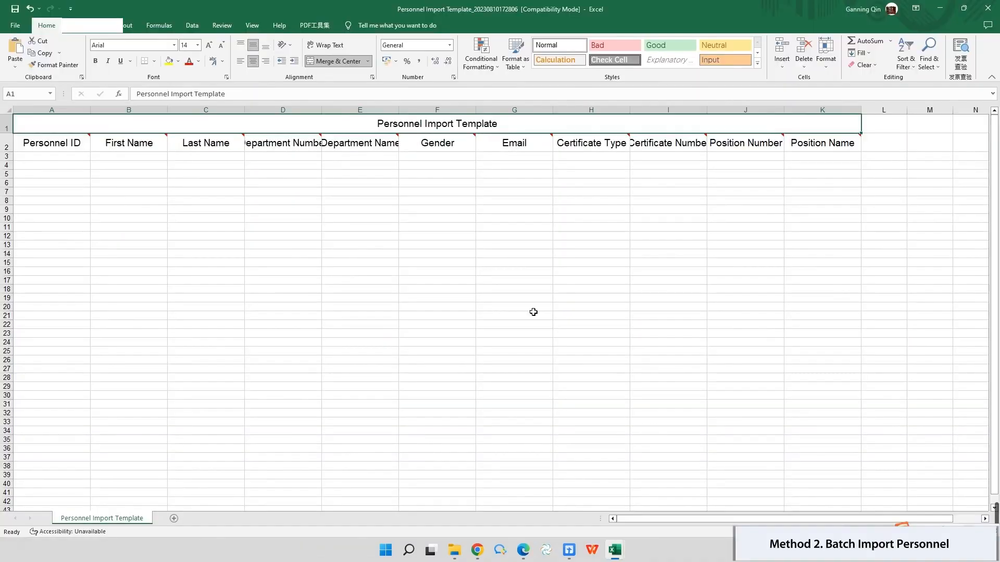
pyautogui.doubleClick(415, 110)
pyautogui.doubleClick(661, 109)
pyautogui.doubleClick(746, 109)
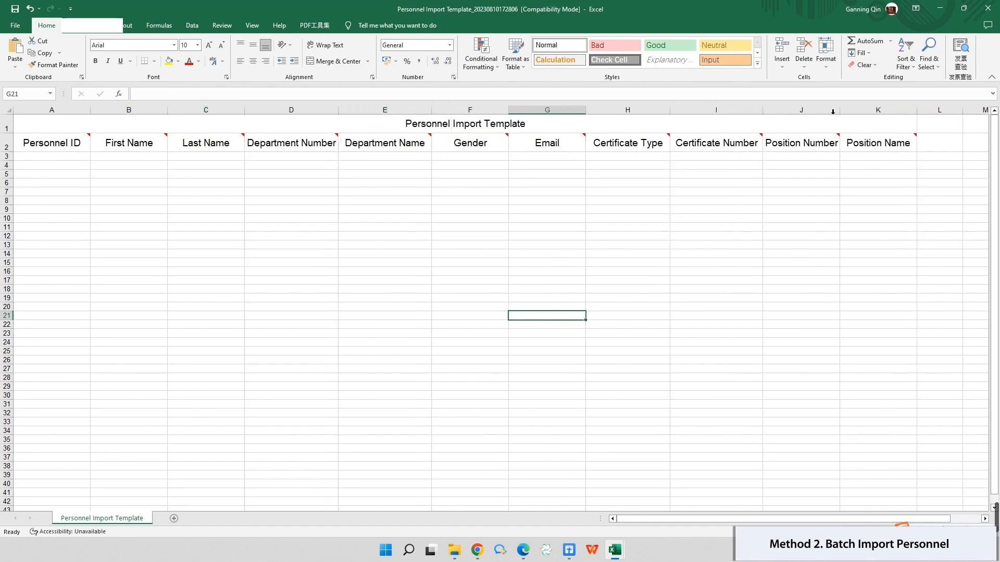
pyautogui.doubleClick(839, 110)
# Step: Paste the four prepared personnel records into the template starting at cell A3
pyautogui.click(38, 155)
pyautogui.hotkey('ctrl', 'v')
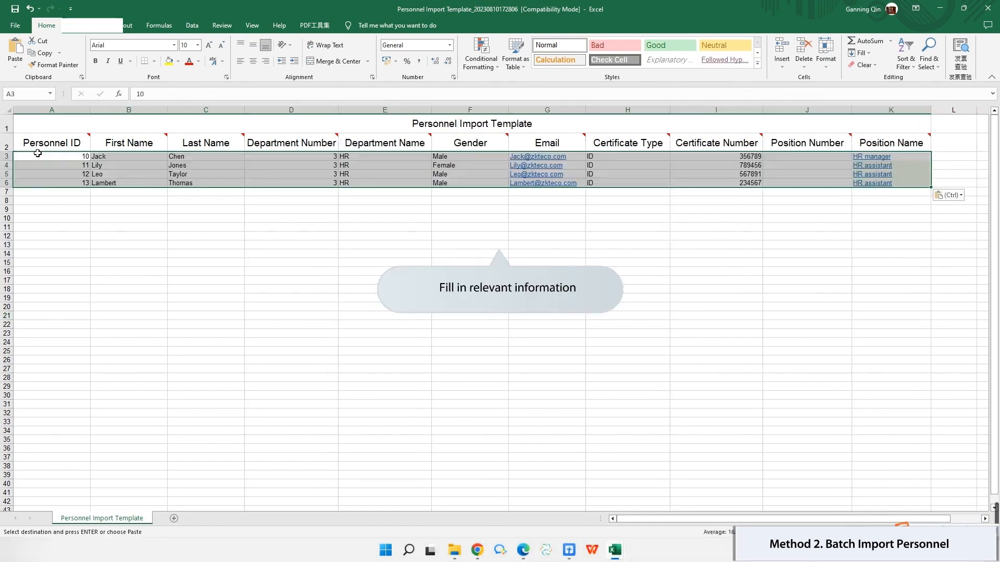
pyautogui.click(547, 298)
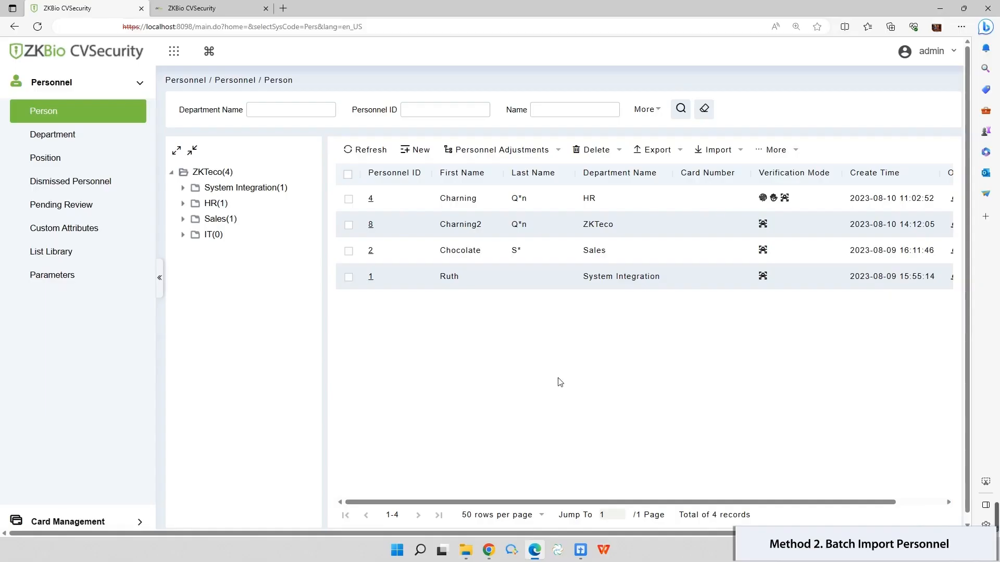
# Step: Import personnel in ZKBio CVSecurity from Personnel Import Template_20230810172806.xls with Update Existing Data set to Yes
pyautogui.click(729, 155)
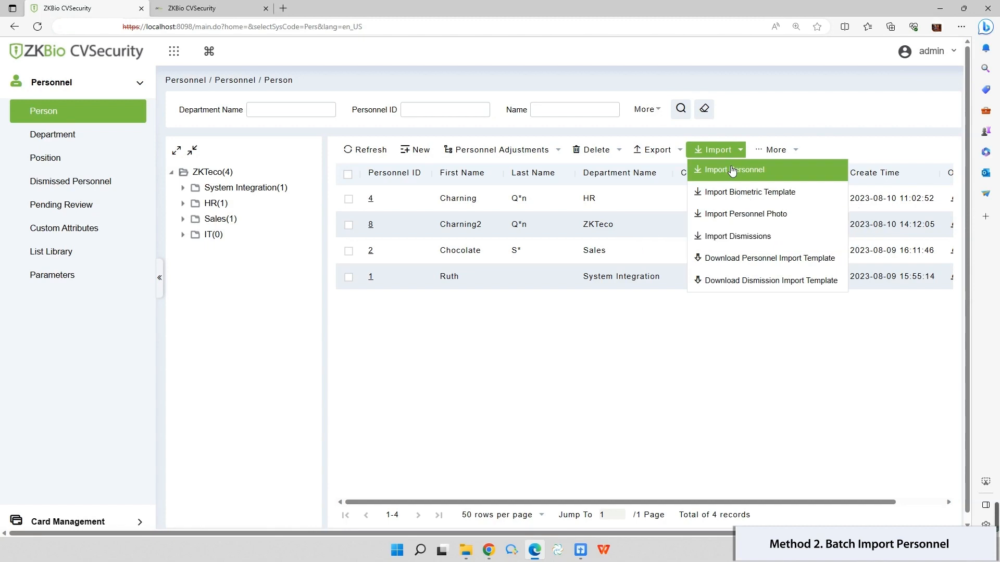
pyautogui.click(732, 171)
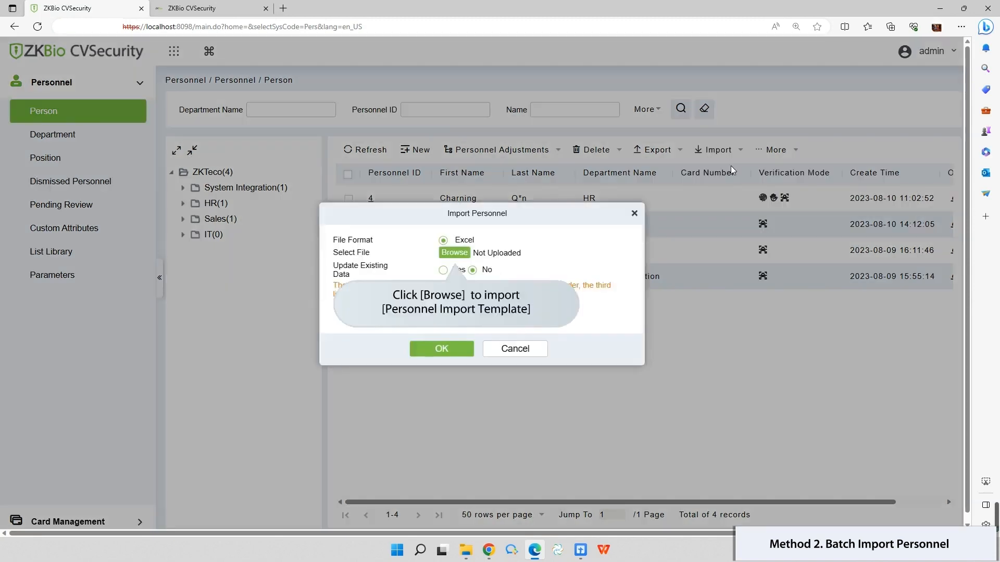
pyautogui.click(461, 253)
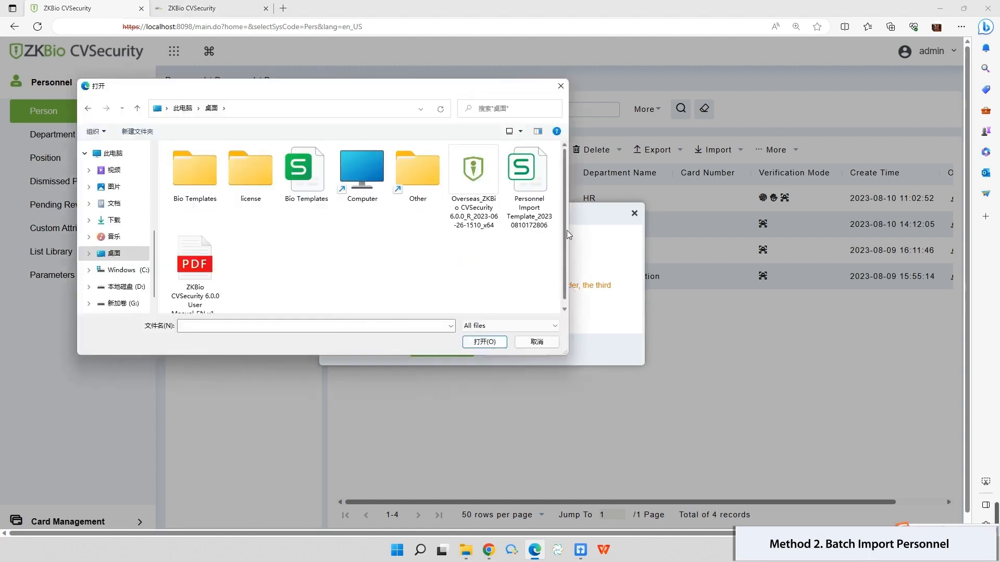
pyautogui.click(540, 166)
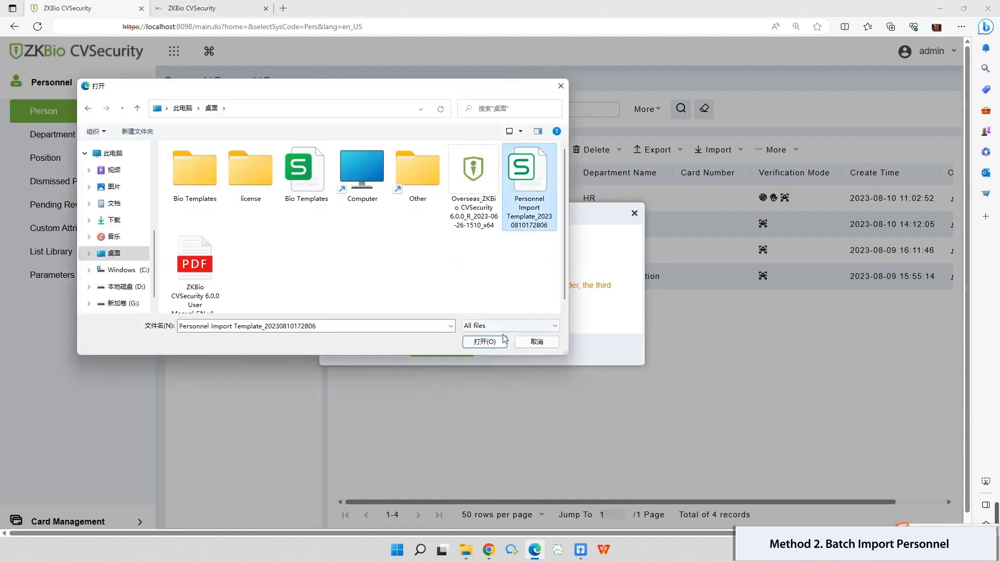
pyautogui.click(485, 342)
pyautogui.click(433, 275)
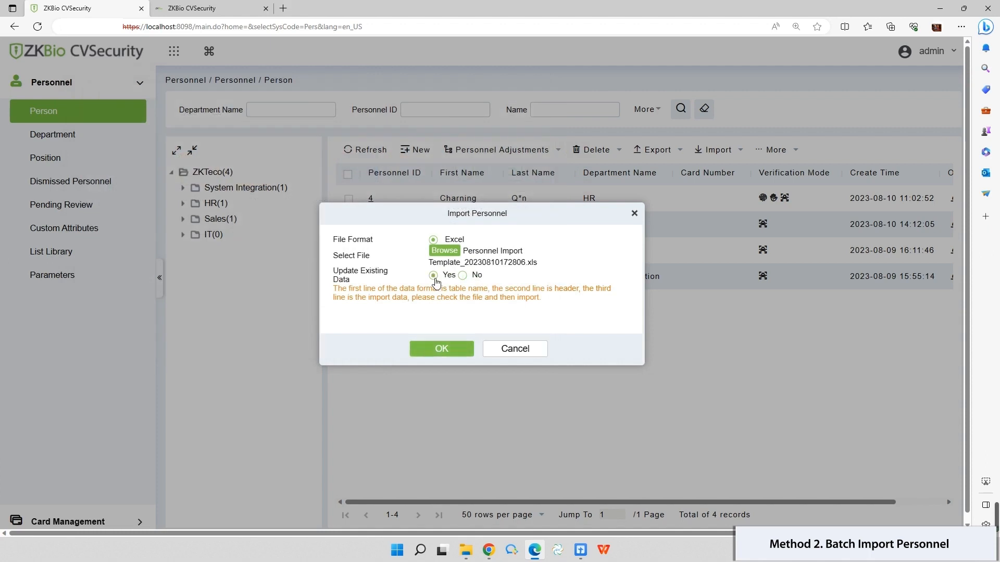
pyautogui.click(430, 349)
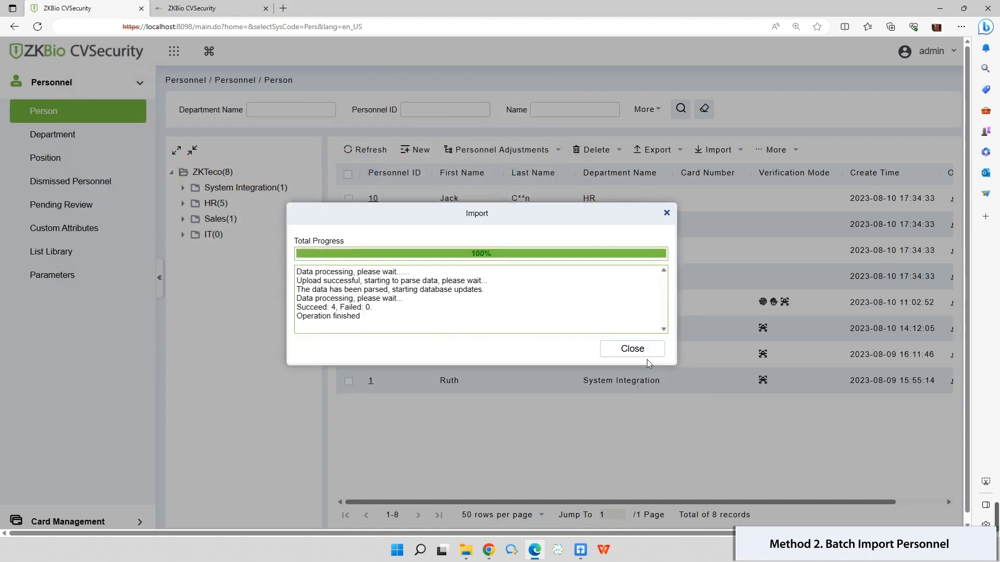
pyautogui.click(632, 349)
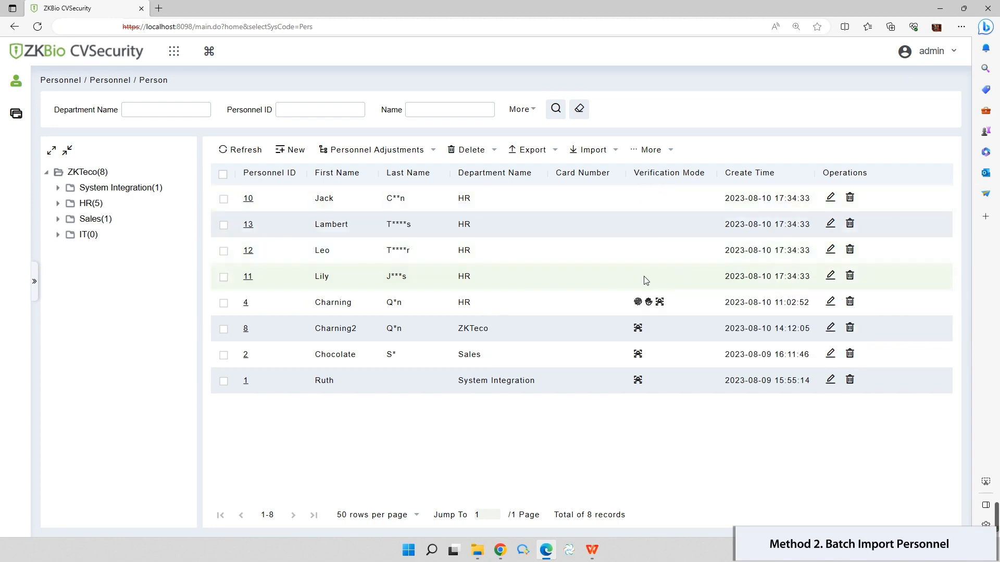
# Step: Import personnel photos 10, 11, 12 and 13 from the desktop's Bio Templates folder in Photo mode, as both personal photos and face pictures
pyautogui.click(599, 152)
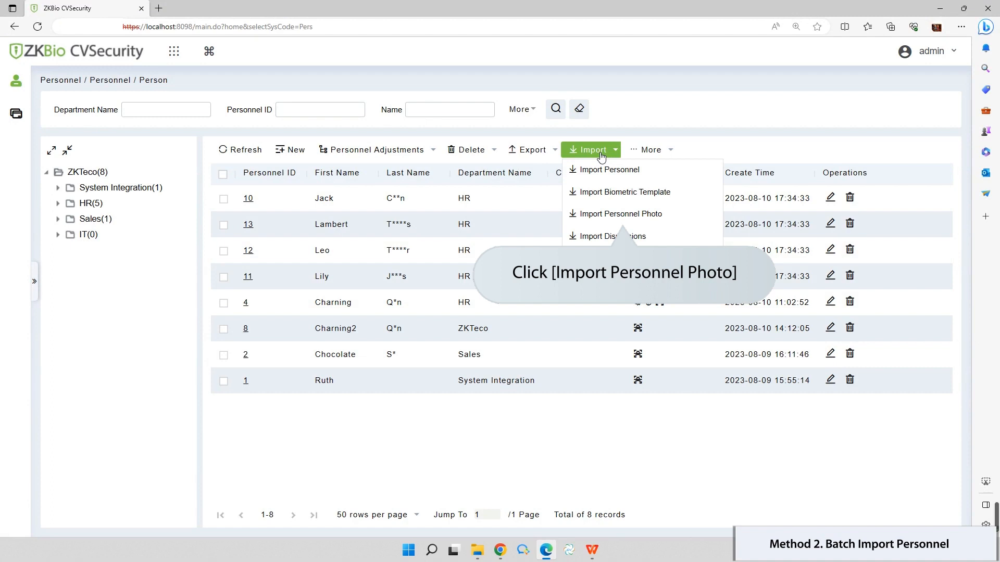
pyautogui.click(611, 214)
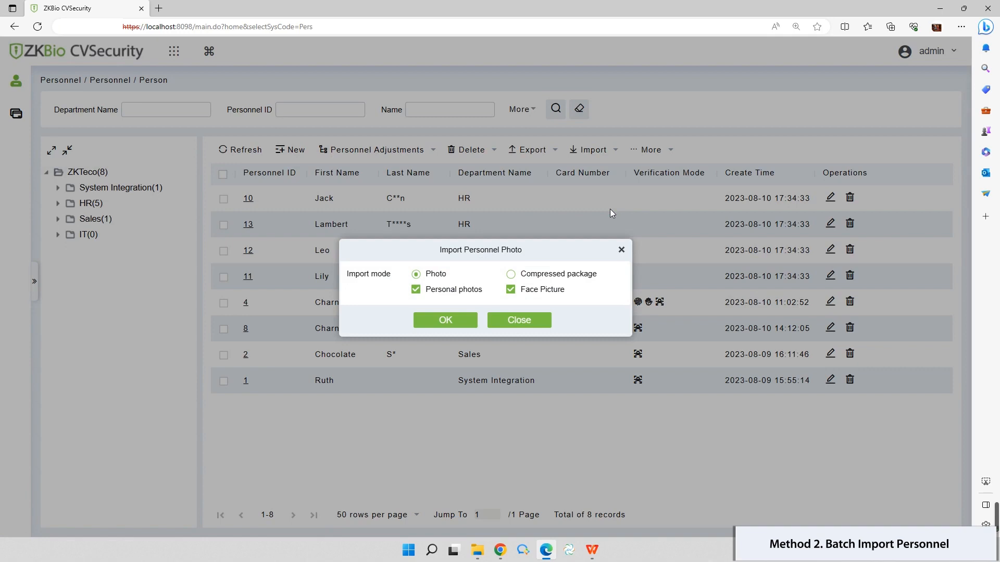
pyautogui.click(445, 320)
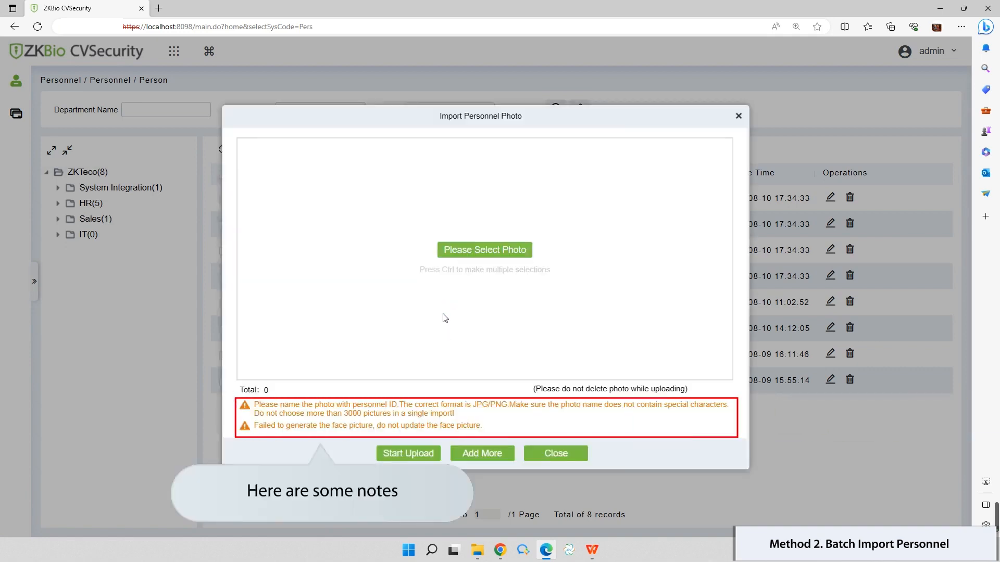
pyautogui.click(496, 253)
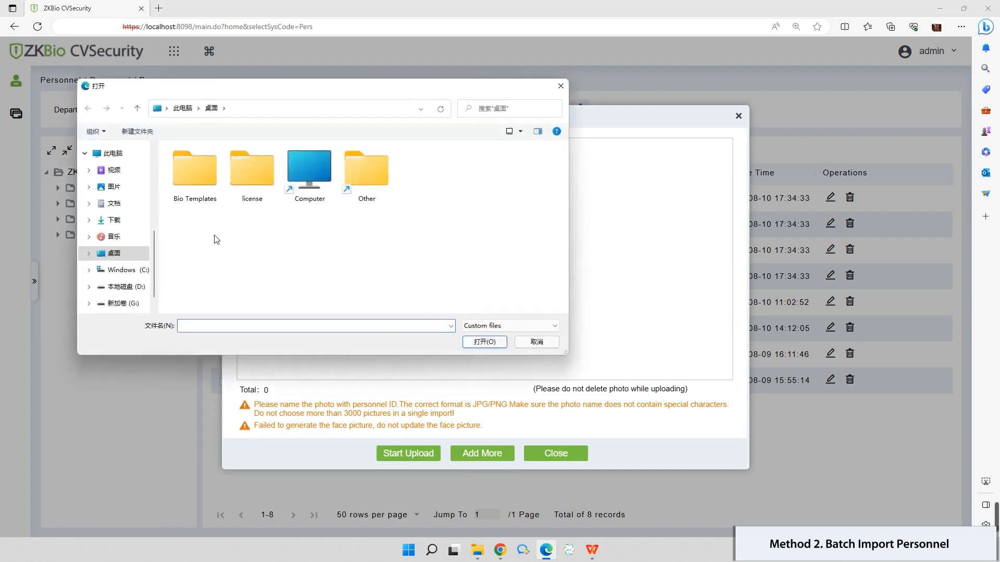
pyautogui.doubleClick(186, 180)
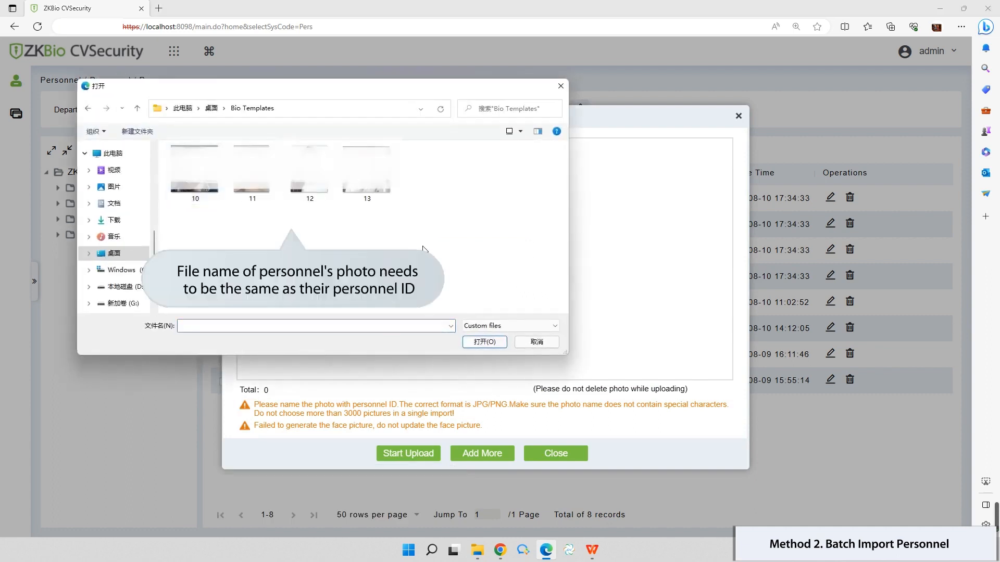
pyautogui.moveTo(417, 245); pyautogui.dragTo(202, 161)
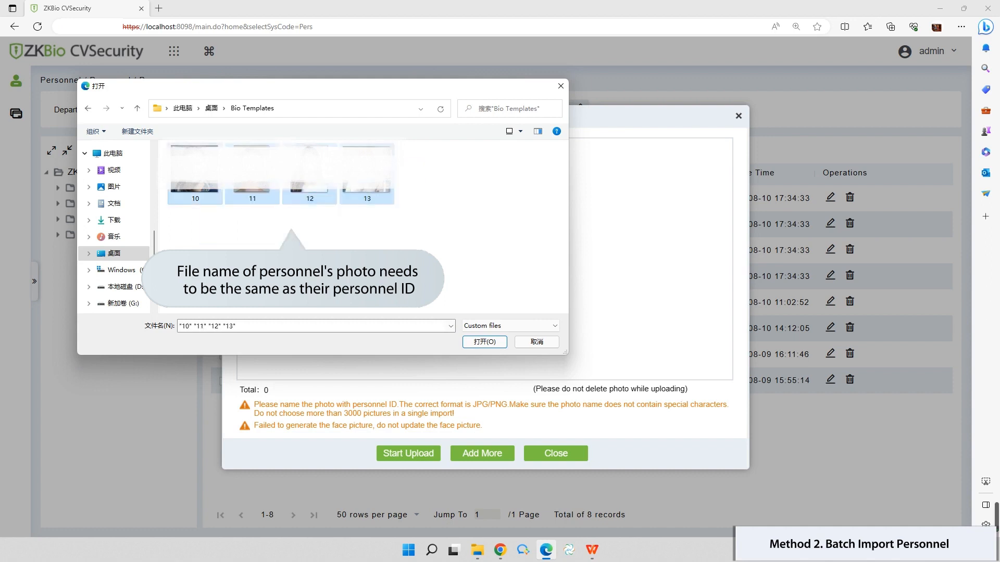
pyautogui.click(489, 341)
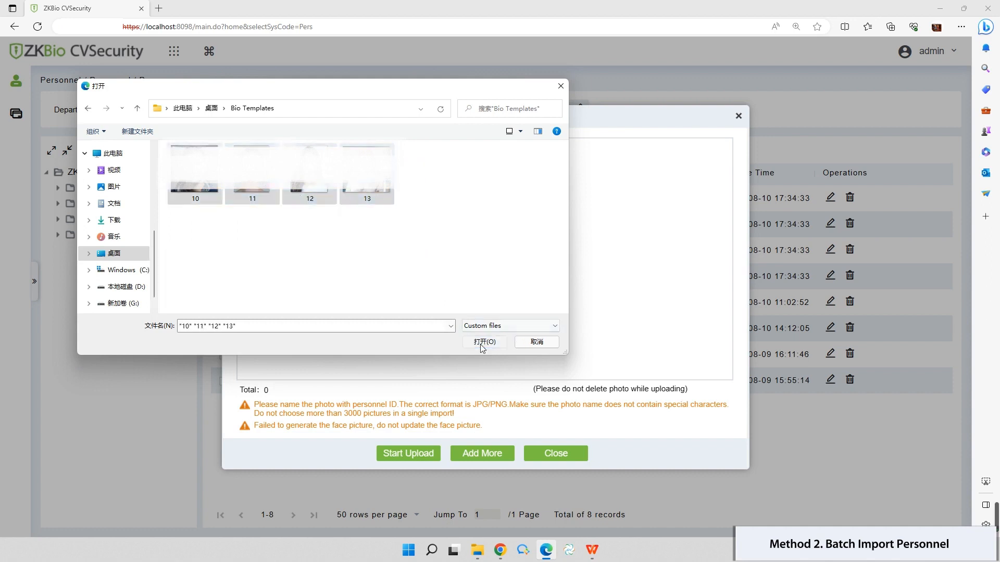
pyautogui.click(424, 453)
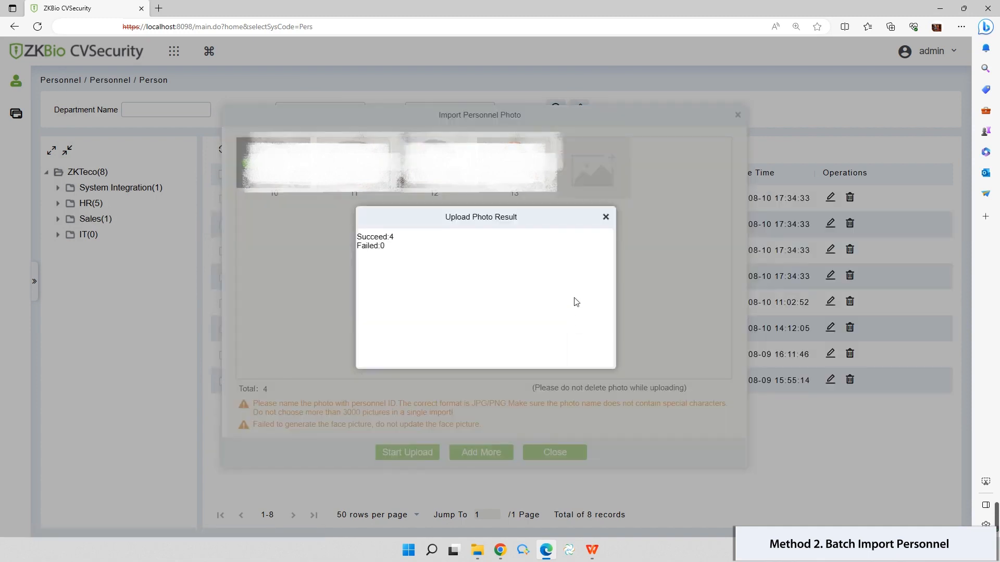
pyautogui.click(605, 218)
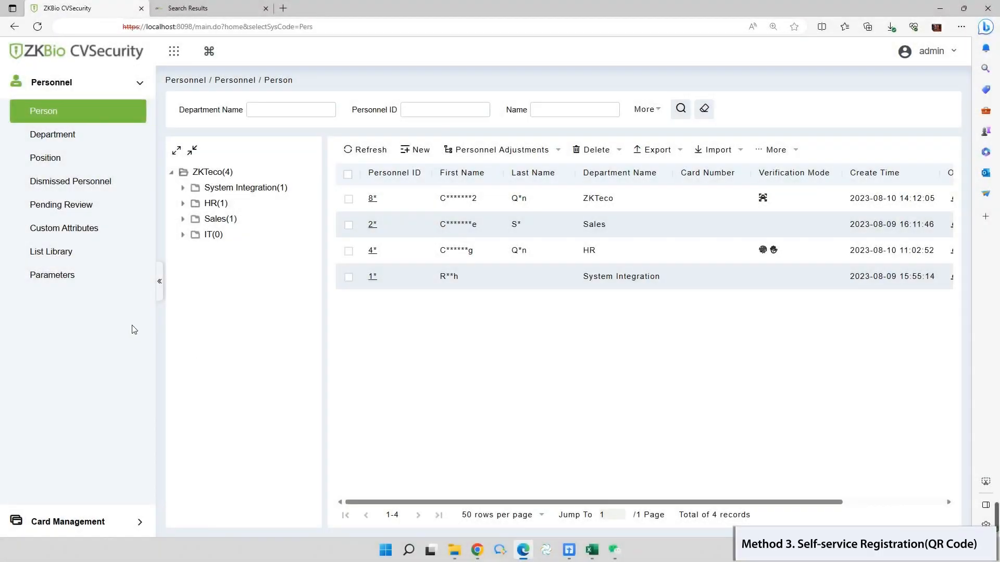
pyautogui.click(72, 284)
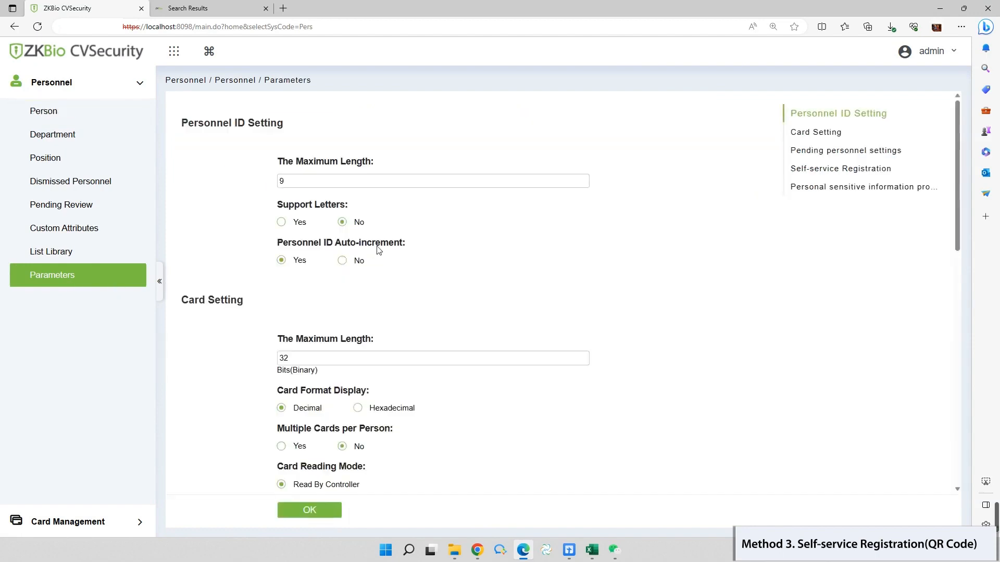
pyautogui.scroll(-9, 378, 251)
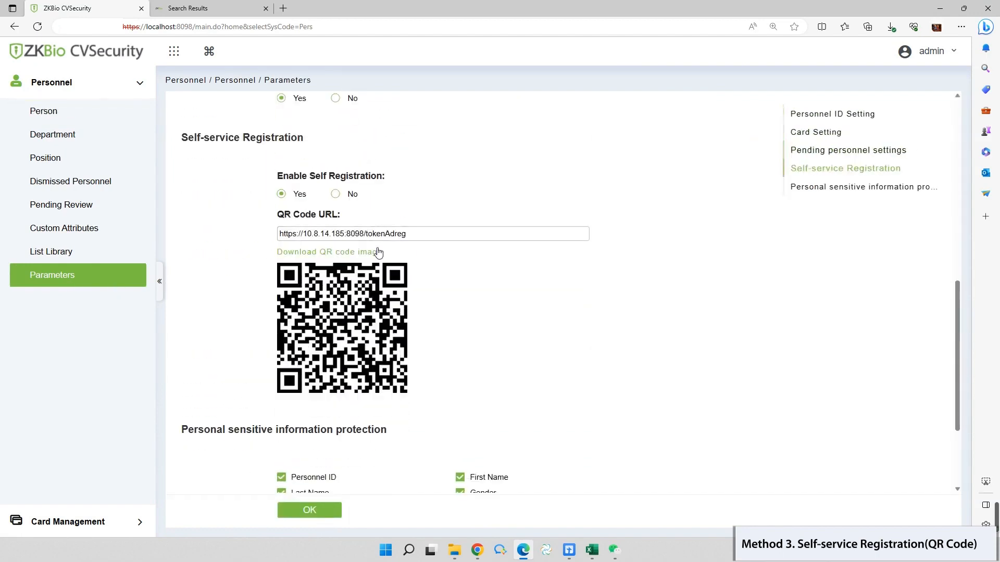
pyautogui.click(416, 233)
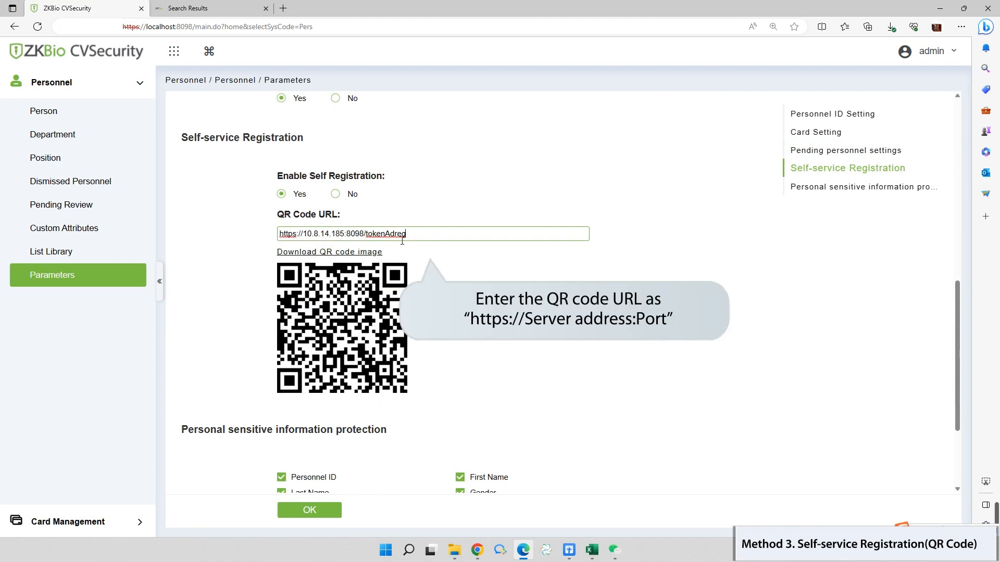
pyautogui.click(424, 251)
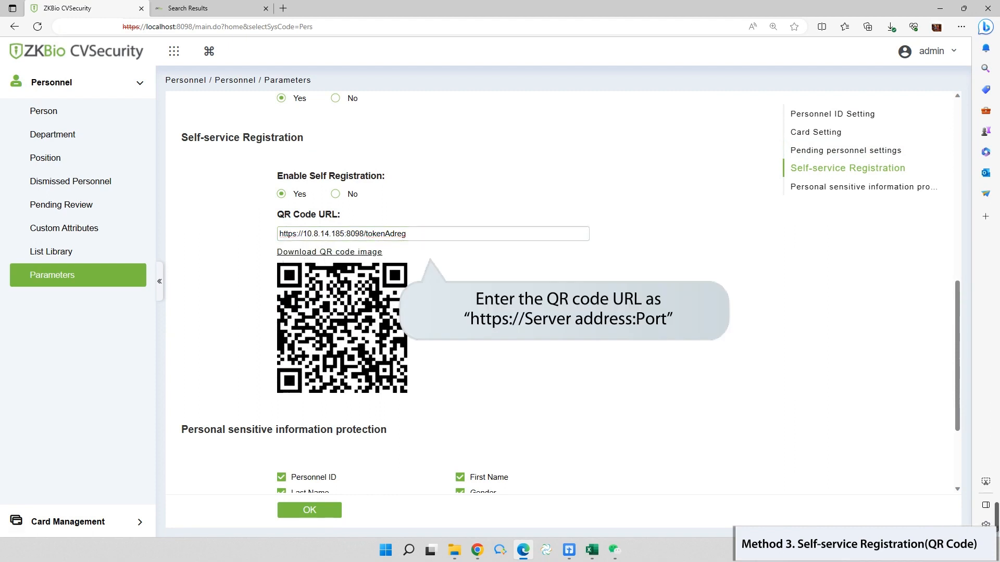
pyautogui.scroll(-3, 316, 298)
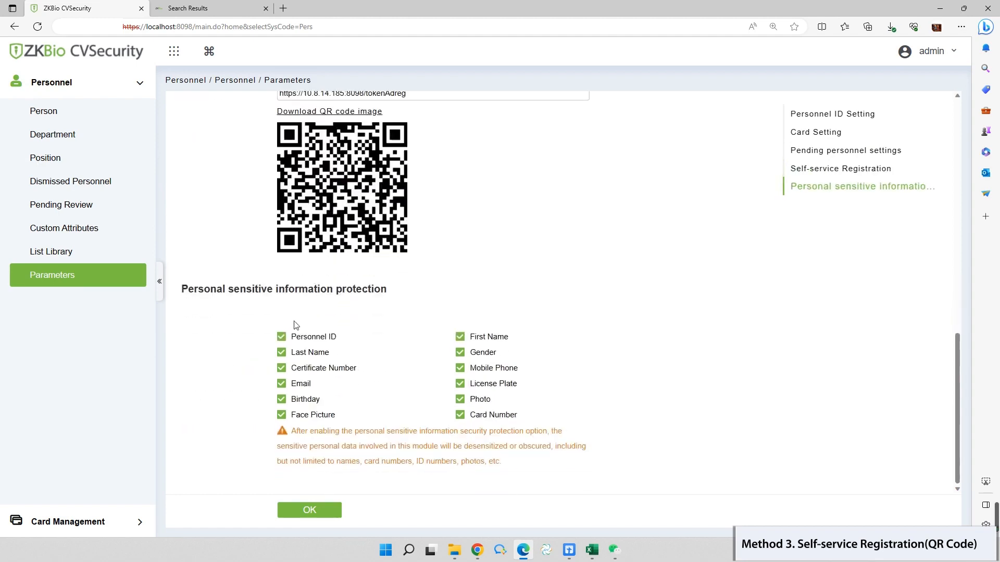
pyautogui.click(309, 511)
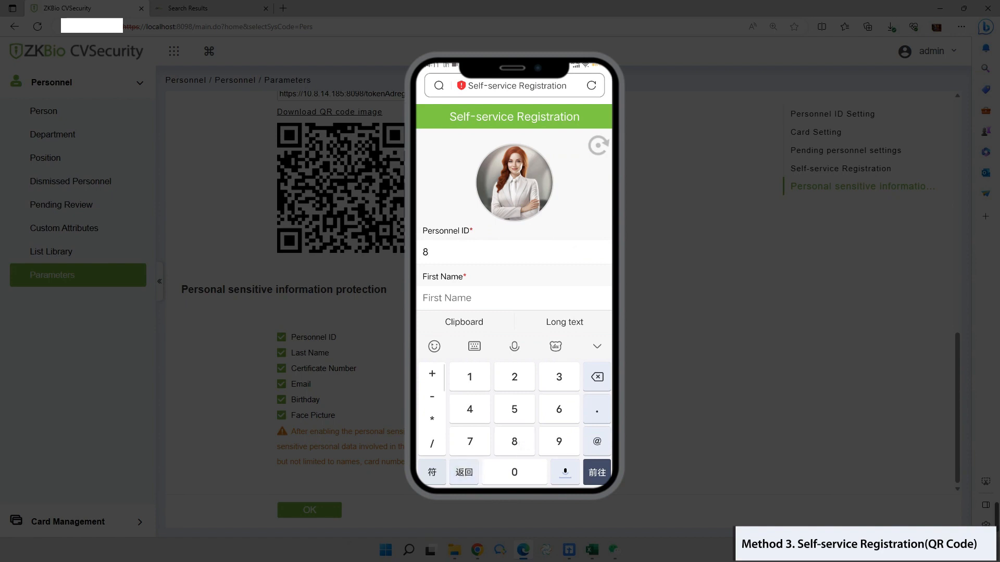
# Step: Submit the phone's Self-service Registration form with the person's first name, last name and mobile phone, and select the registered person in the personnel list
pyautogui.write('arning2')
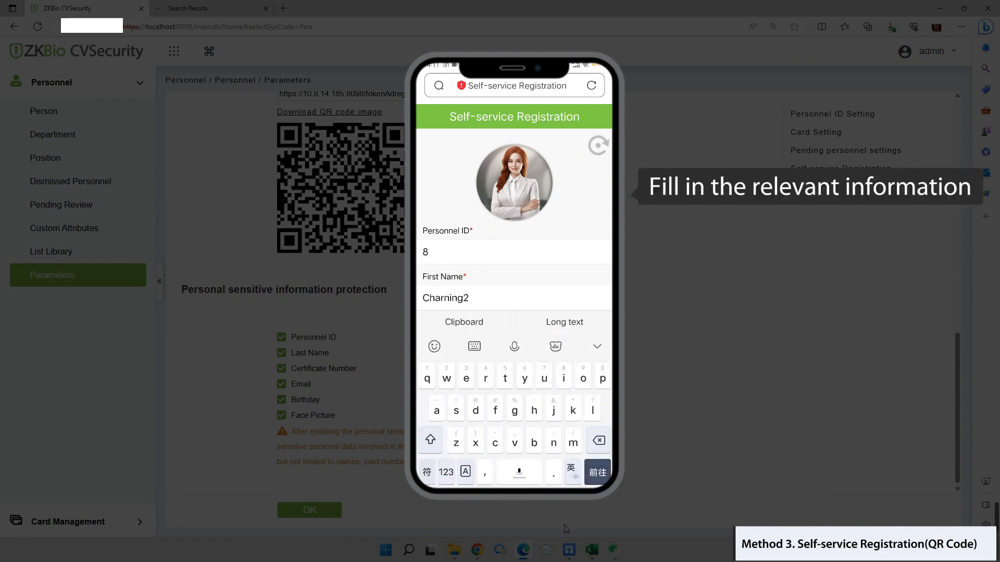
pyautogui.write('Qin')
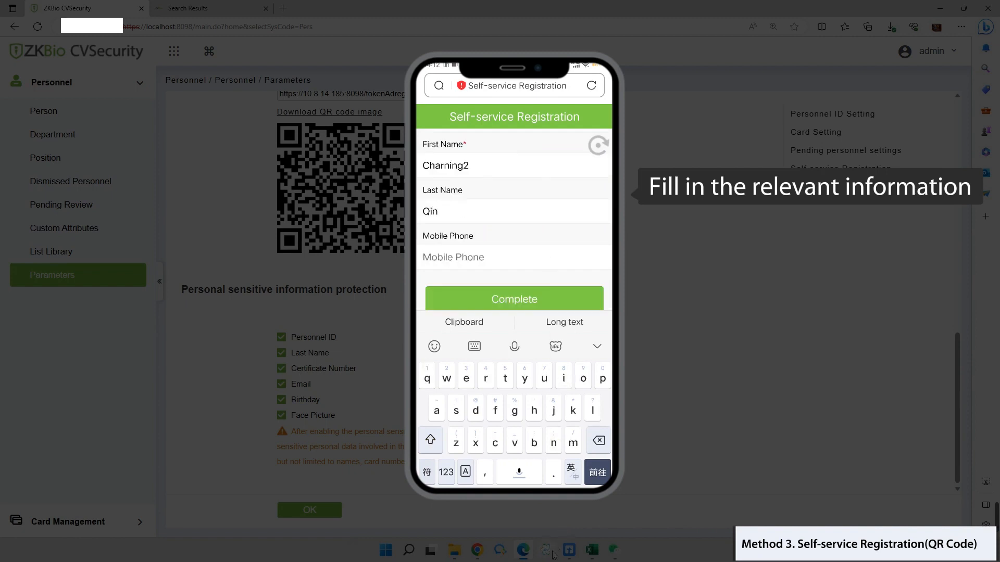
pyautogui.write('123456897')
pyautogui.scroll(3, 514, 260)
pyautogui.click(539, 430)
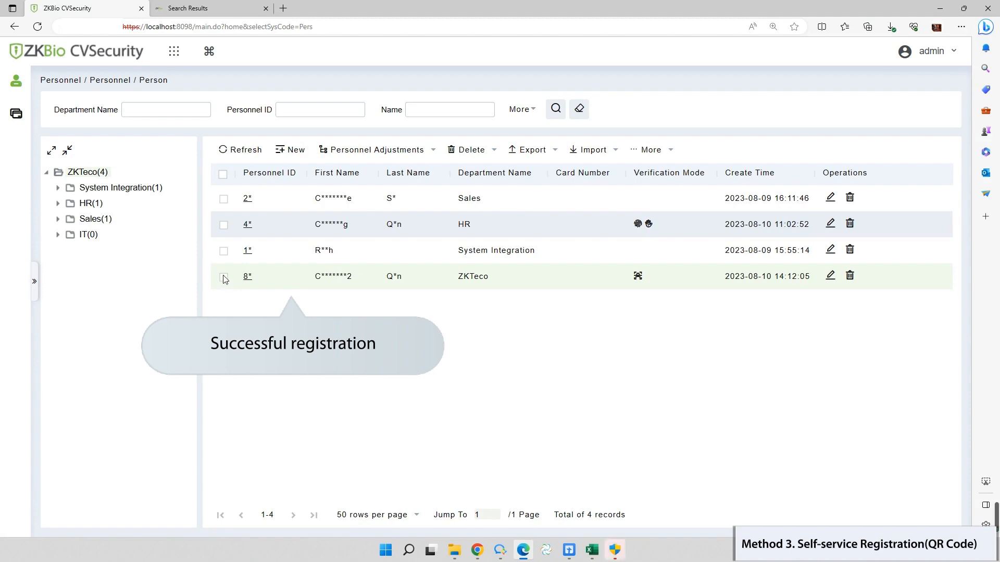
pyautogui.click(224, 277)
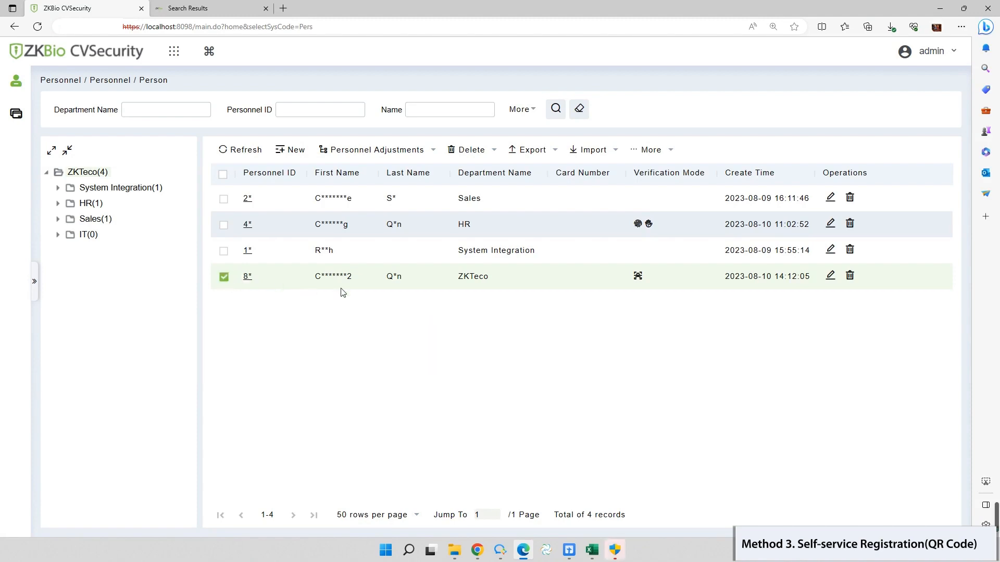